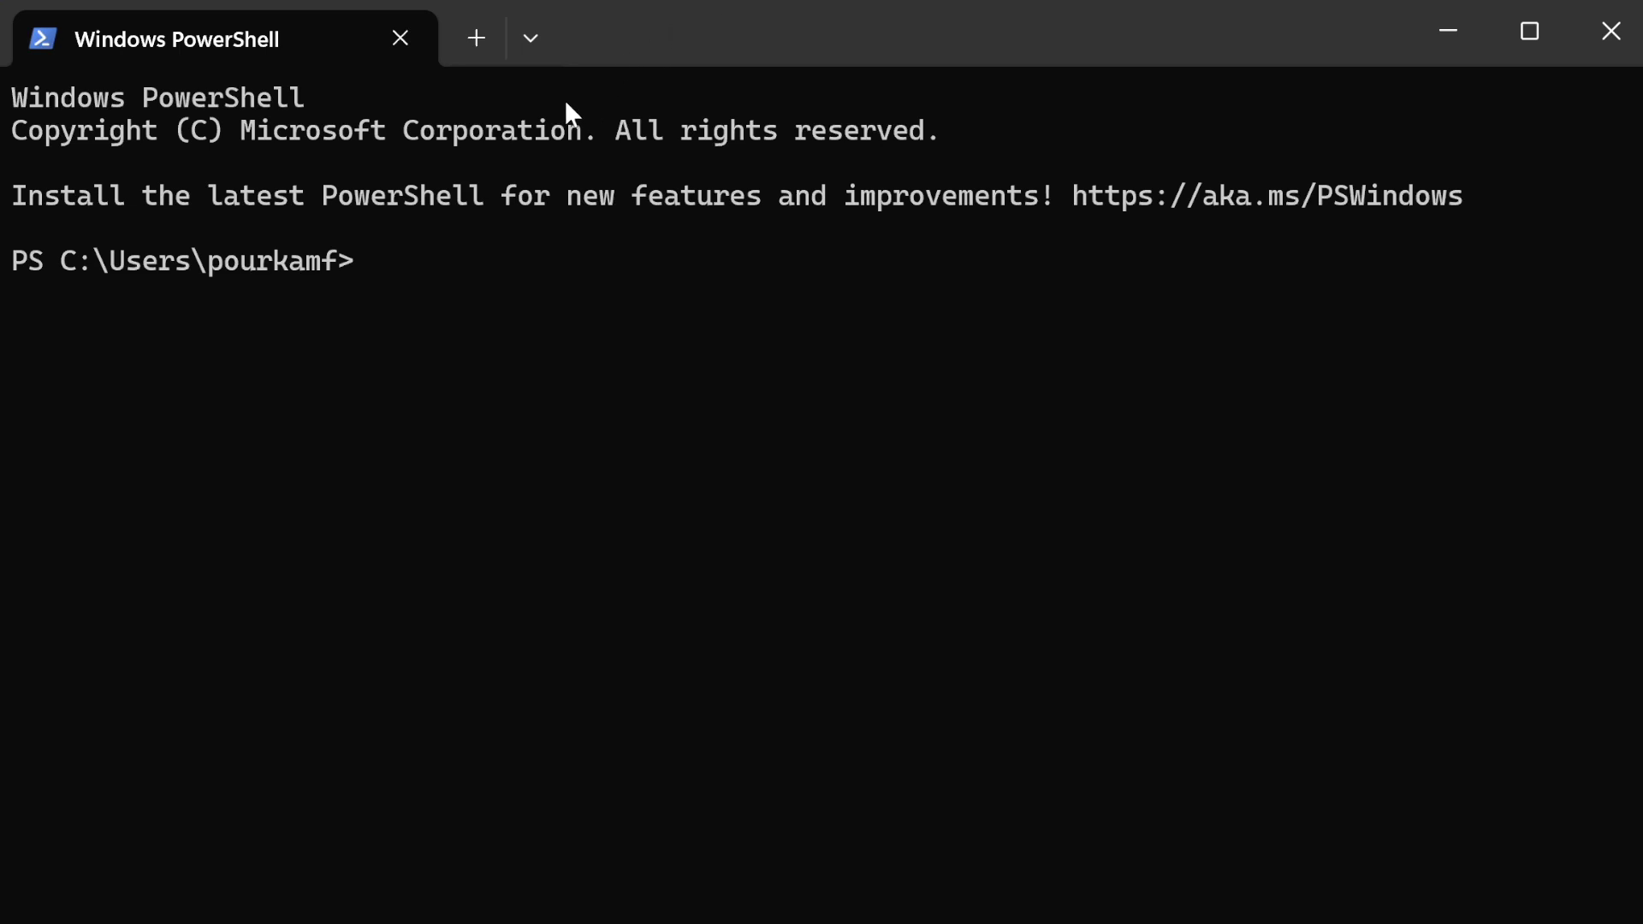
Open the new-tab profile list to add an Ubuntu tab beside PowerShell
click(536, 43)
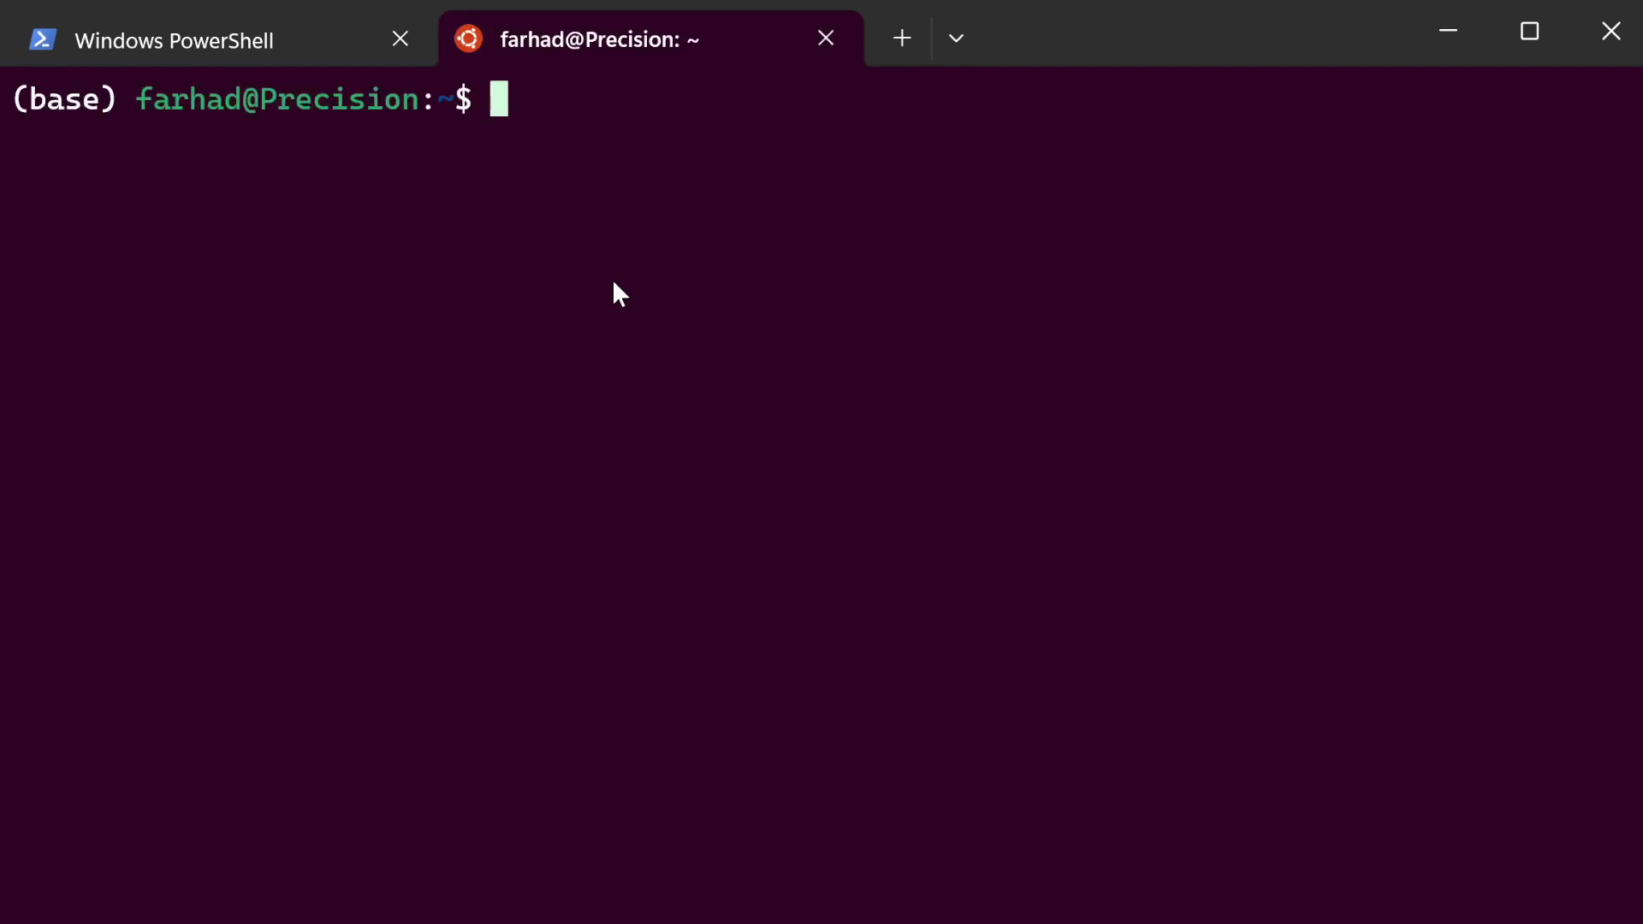
text(nvidia)
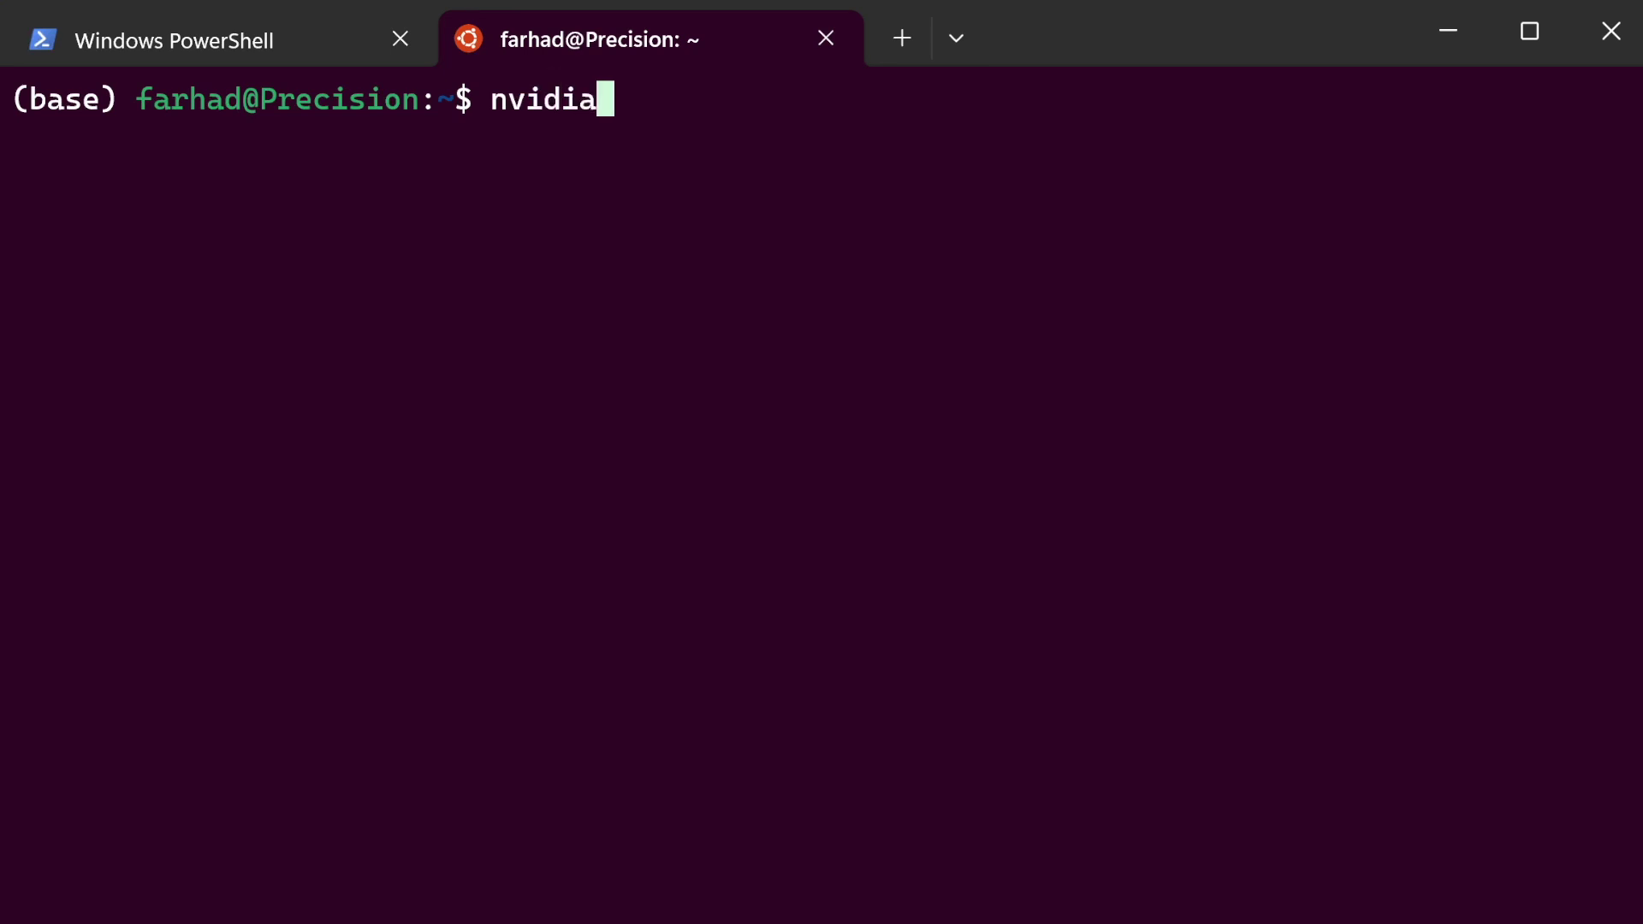
text(-smi)
Run nvidia-smi and highlight CUDA Version 12.2, the RTX 4000 Ada name and 91W cap
key(Return)
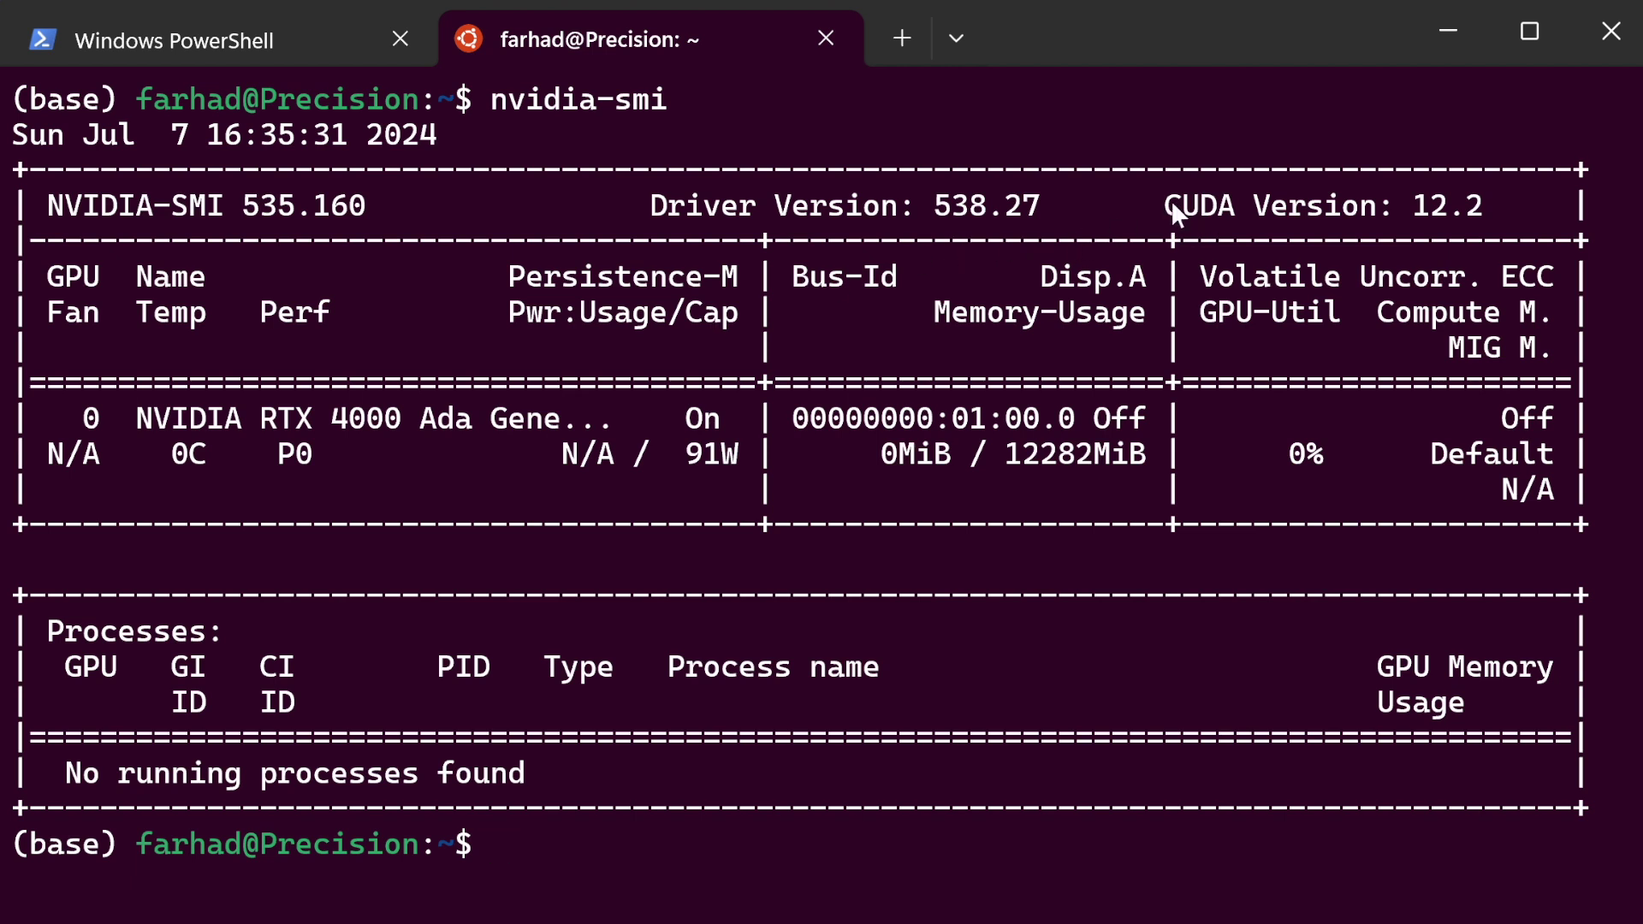
drag(1165, 205, 1483, 209)
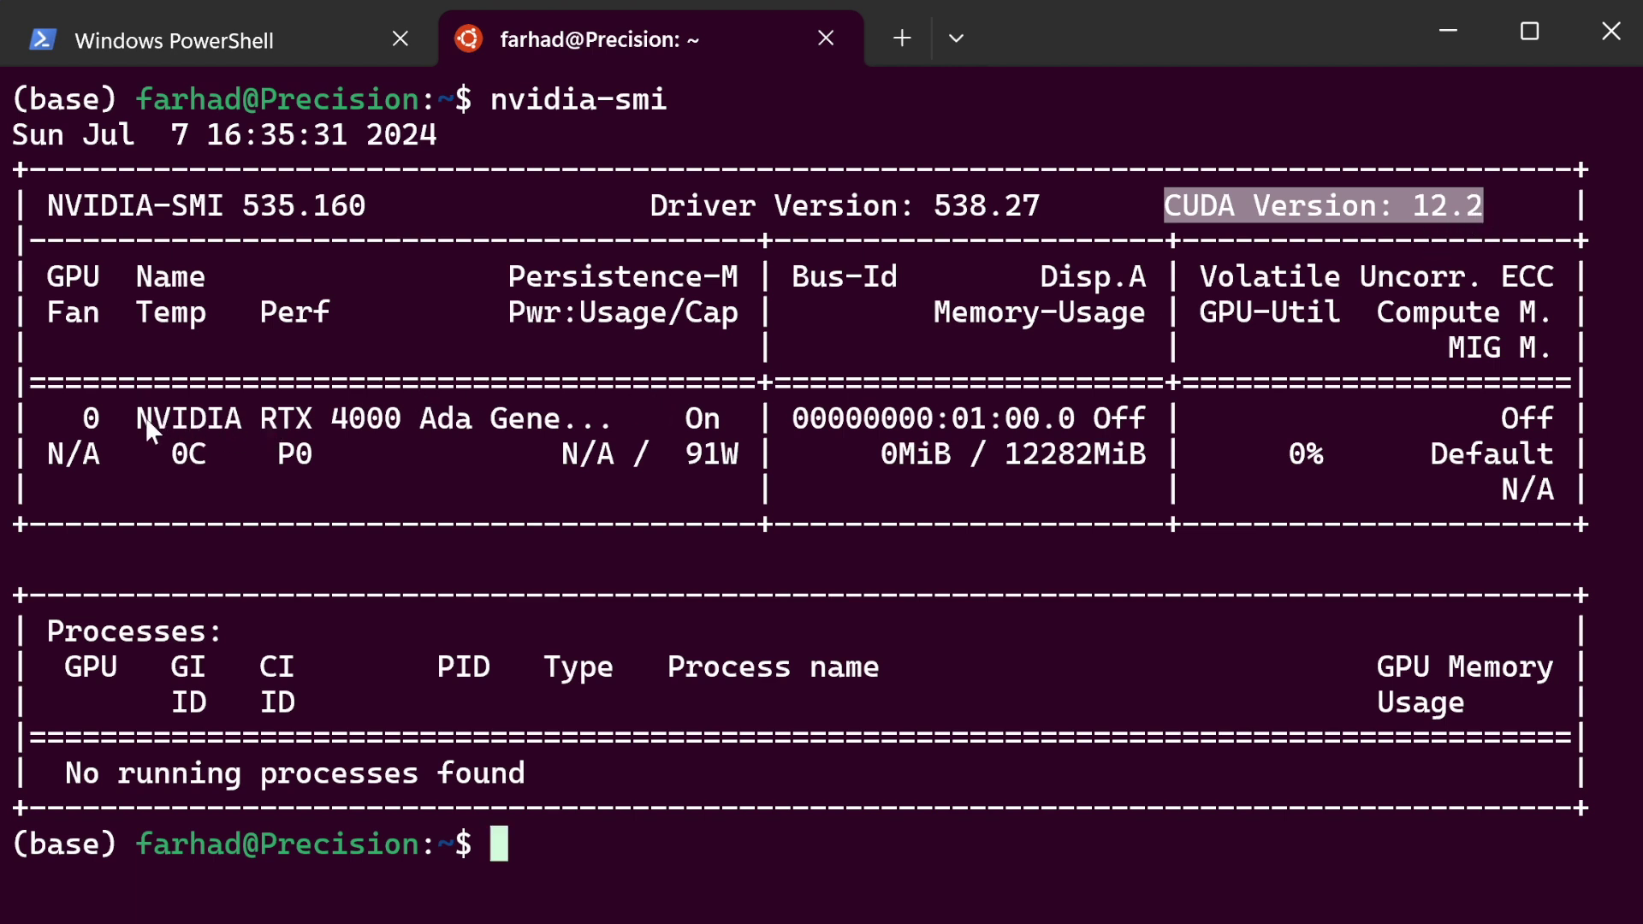
drag(133, 417, 322, 416)
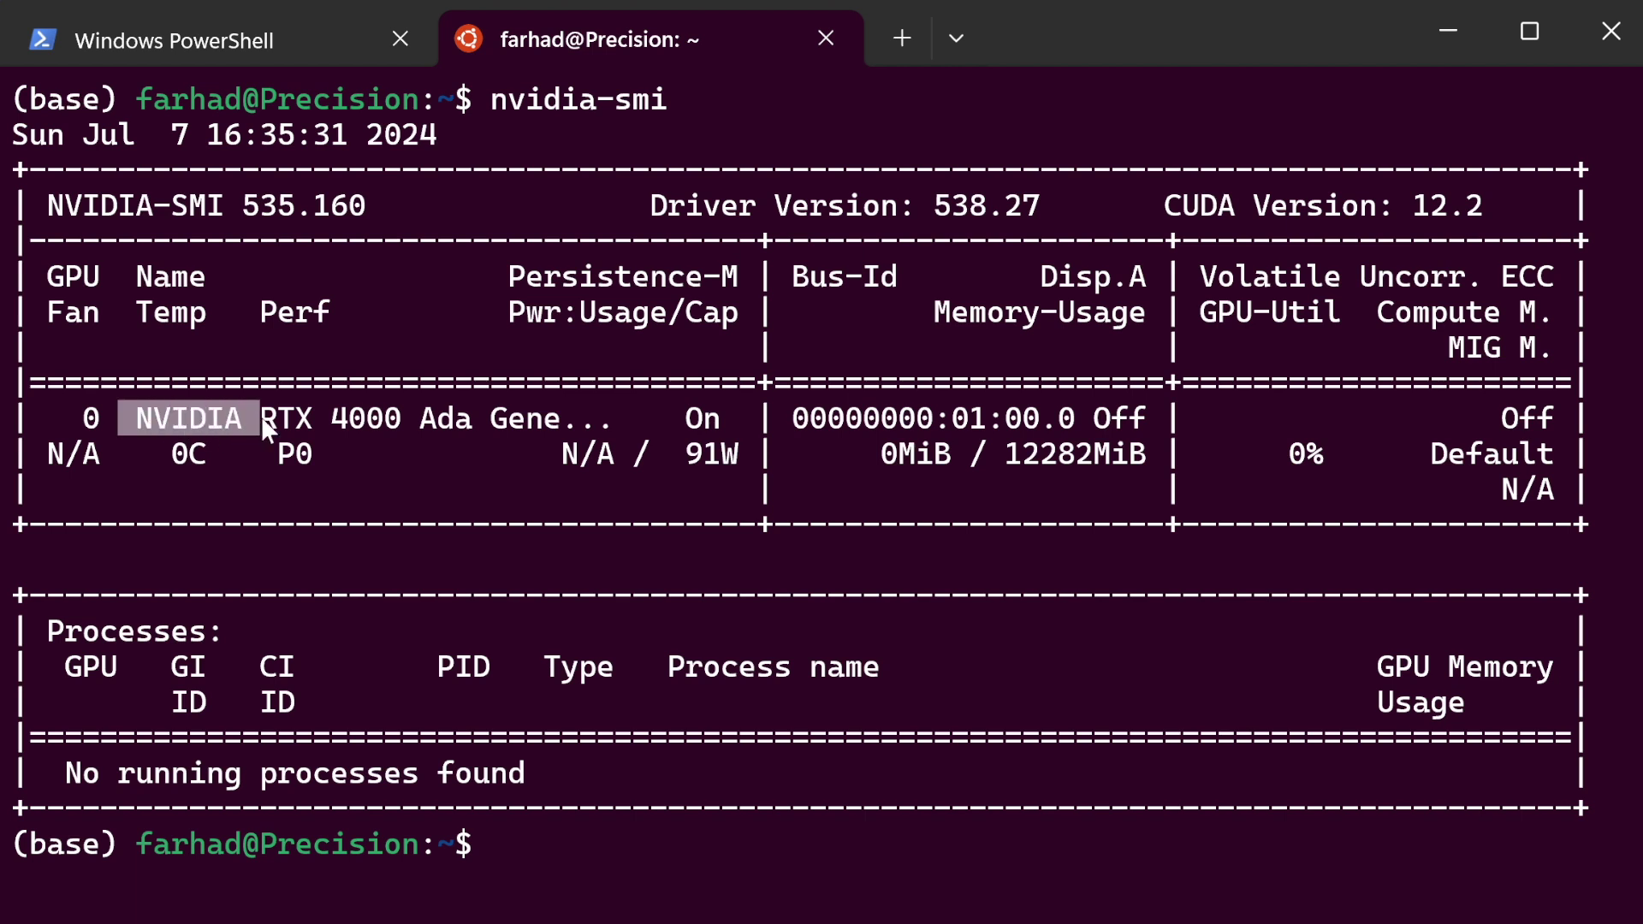
mouse_move(322, 416)
mouse_down()
mouse_move(389, 432)
mouse_move(528, 418)
mouse_up()
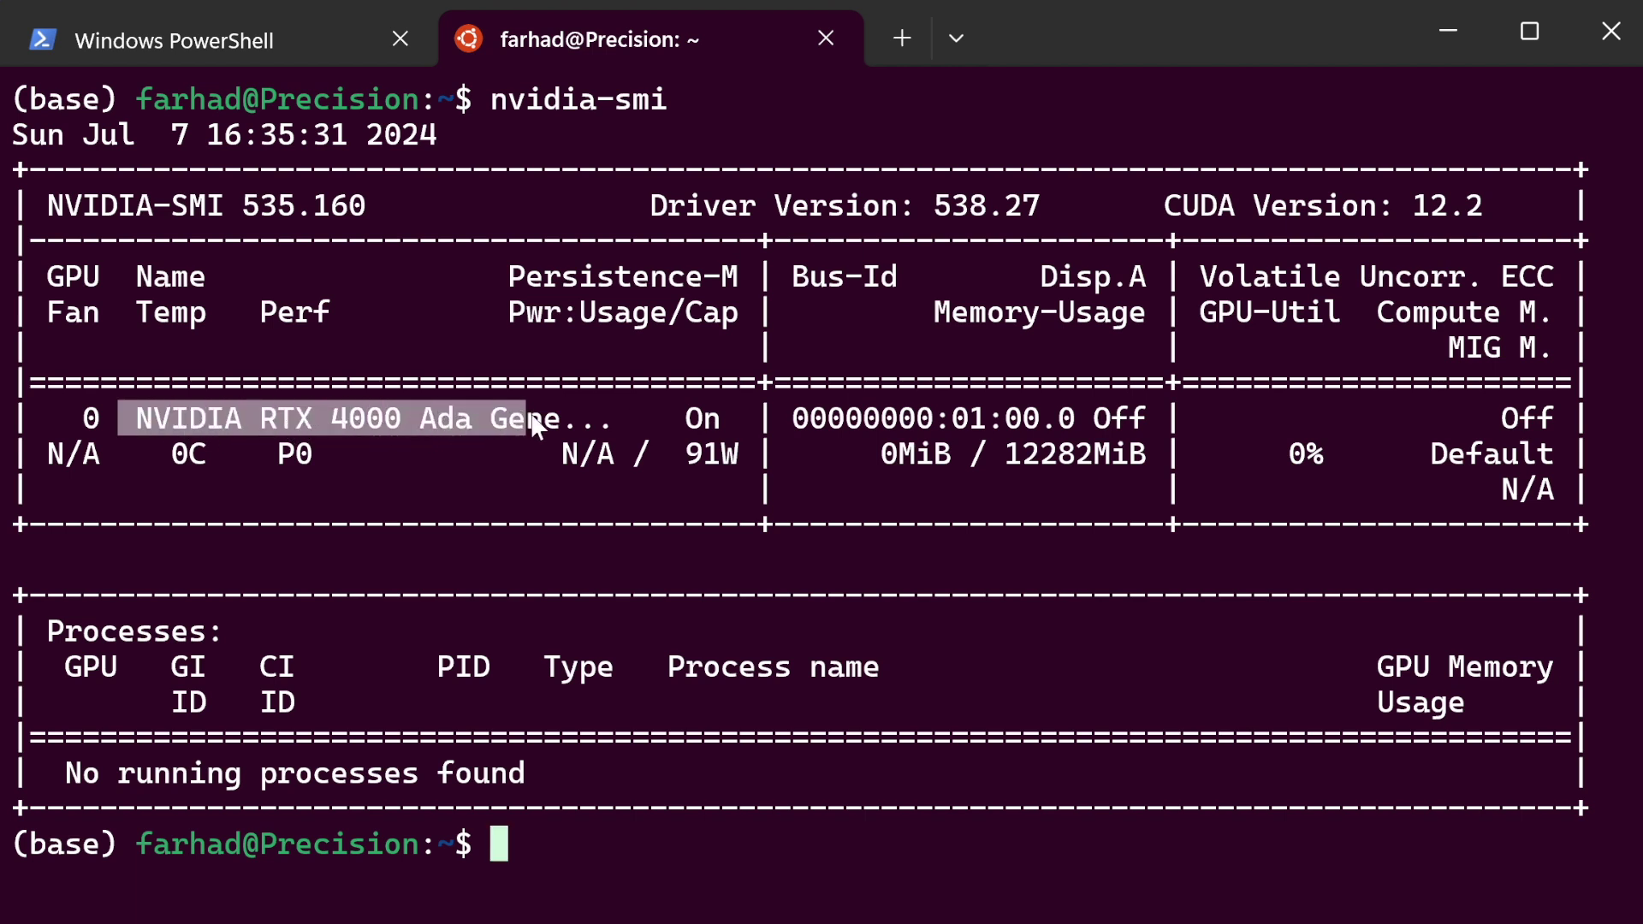
drag(690, 461, 724, 461)
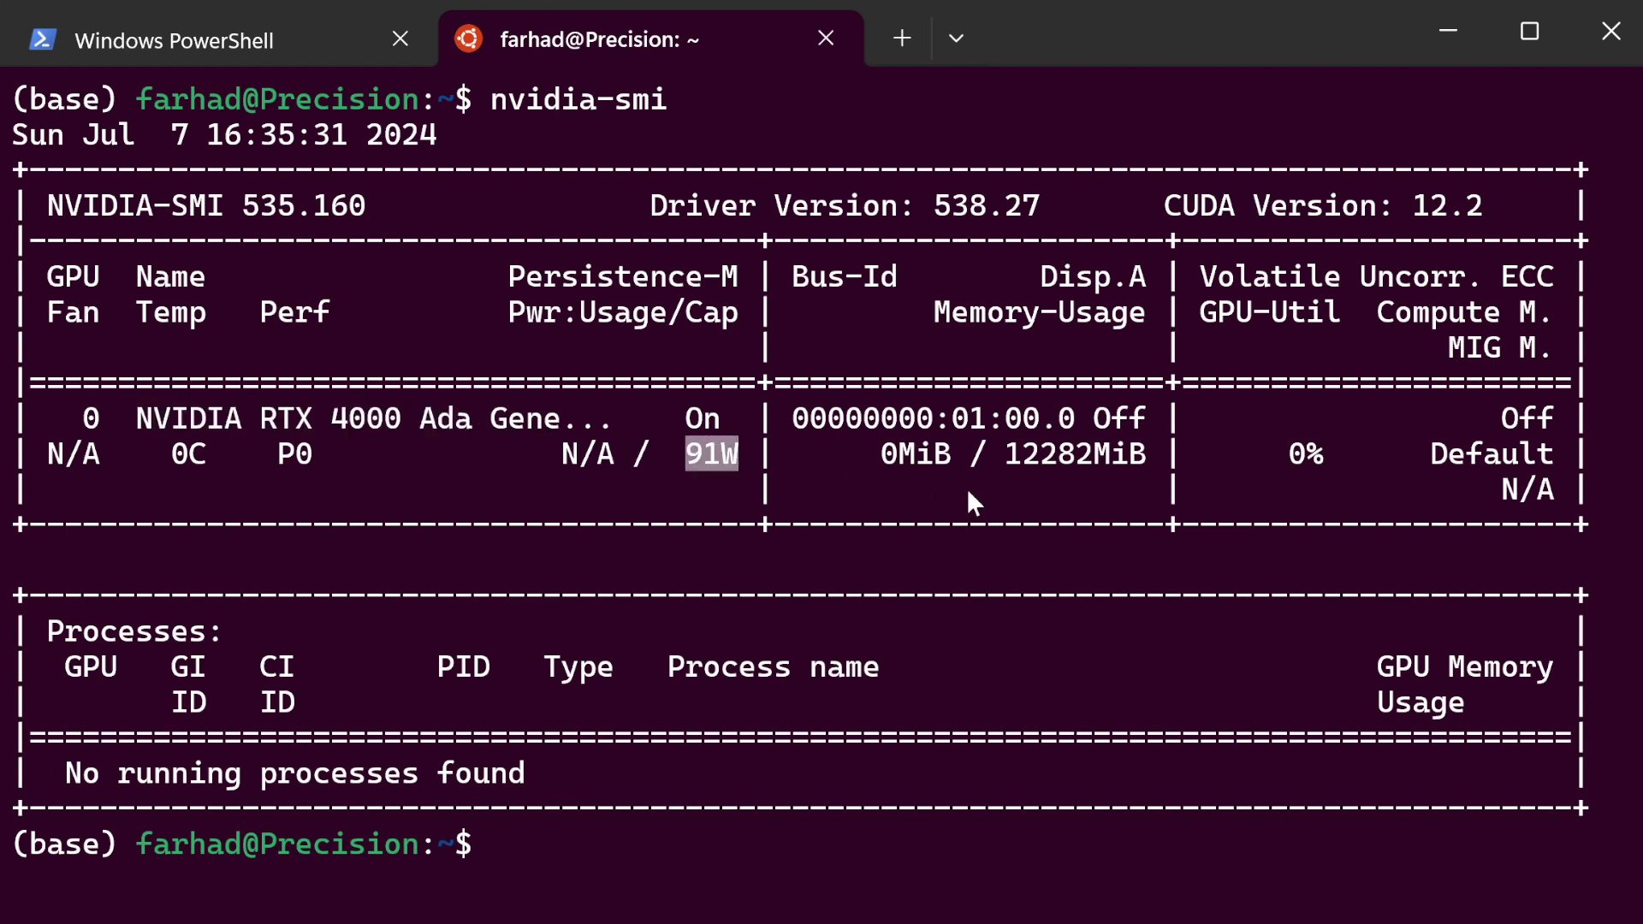
drag(1004, 453, 1136, 467)
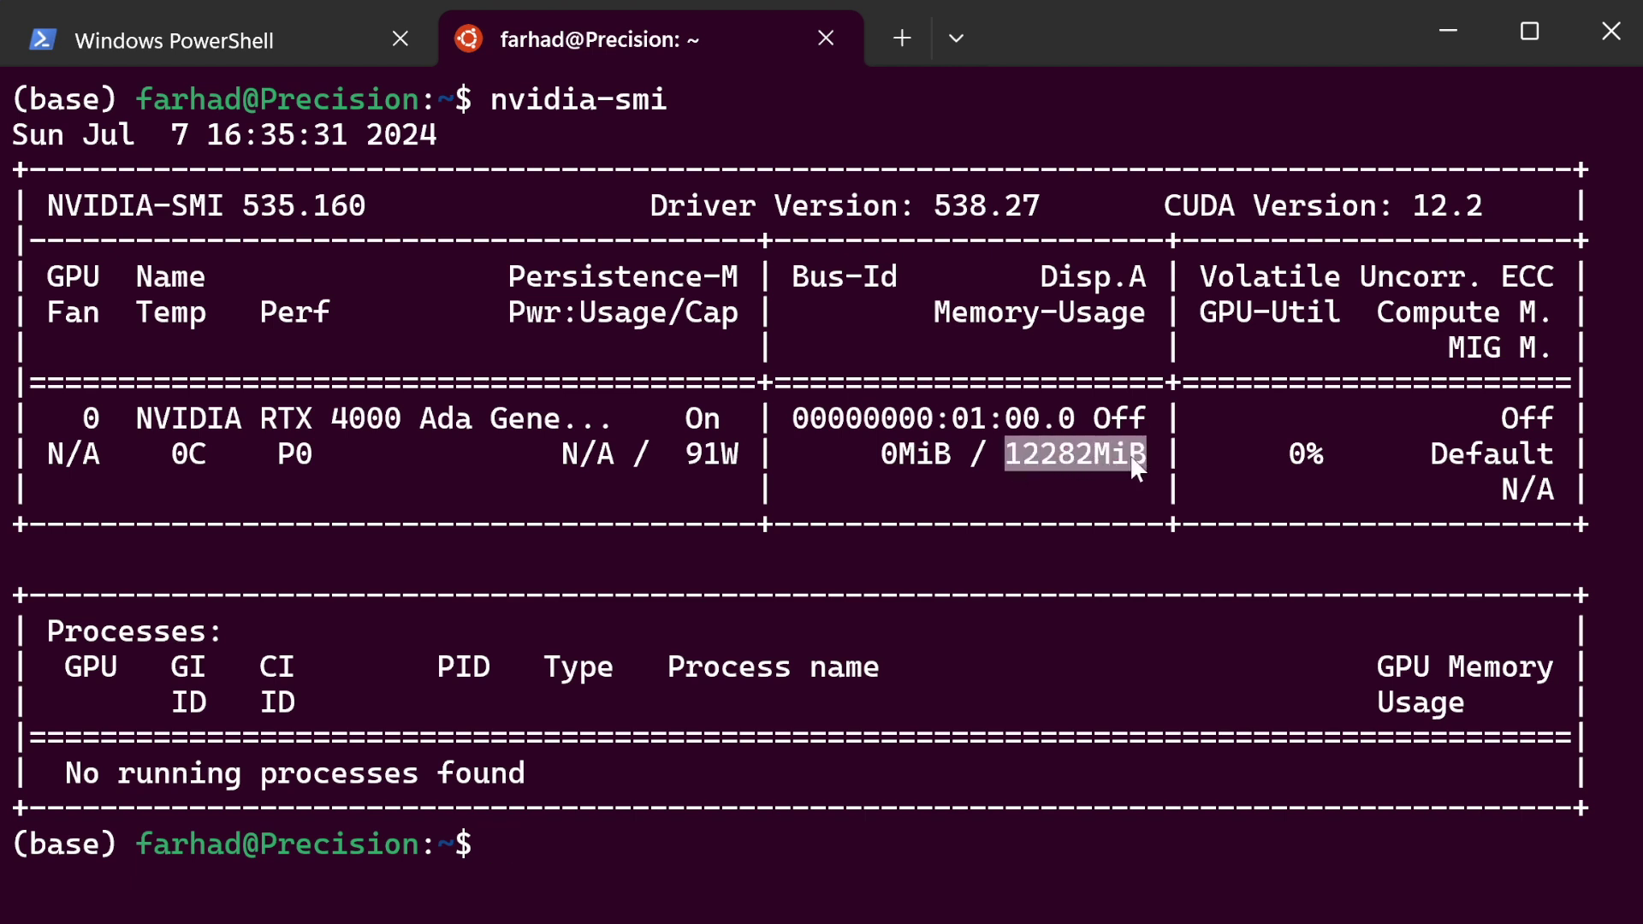
click(1127, 463)
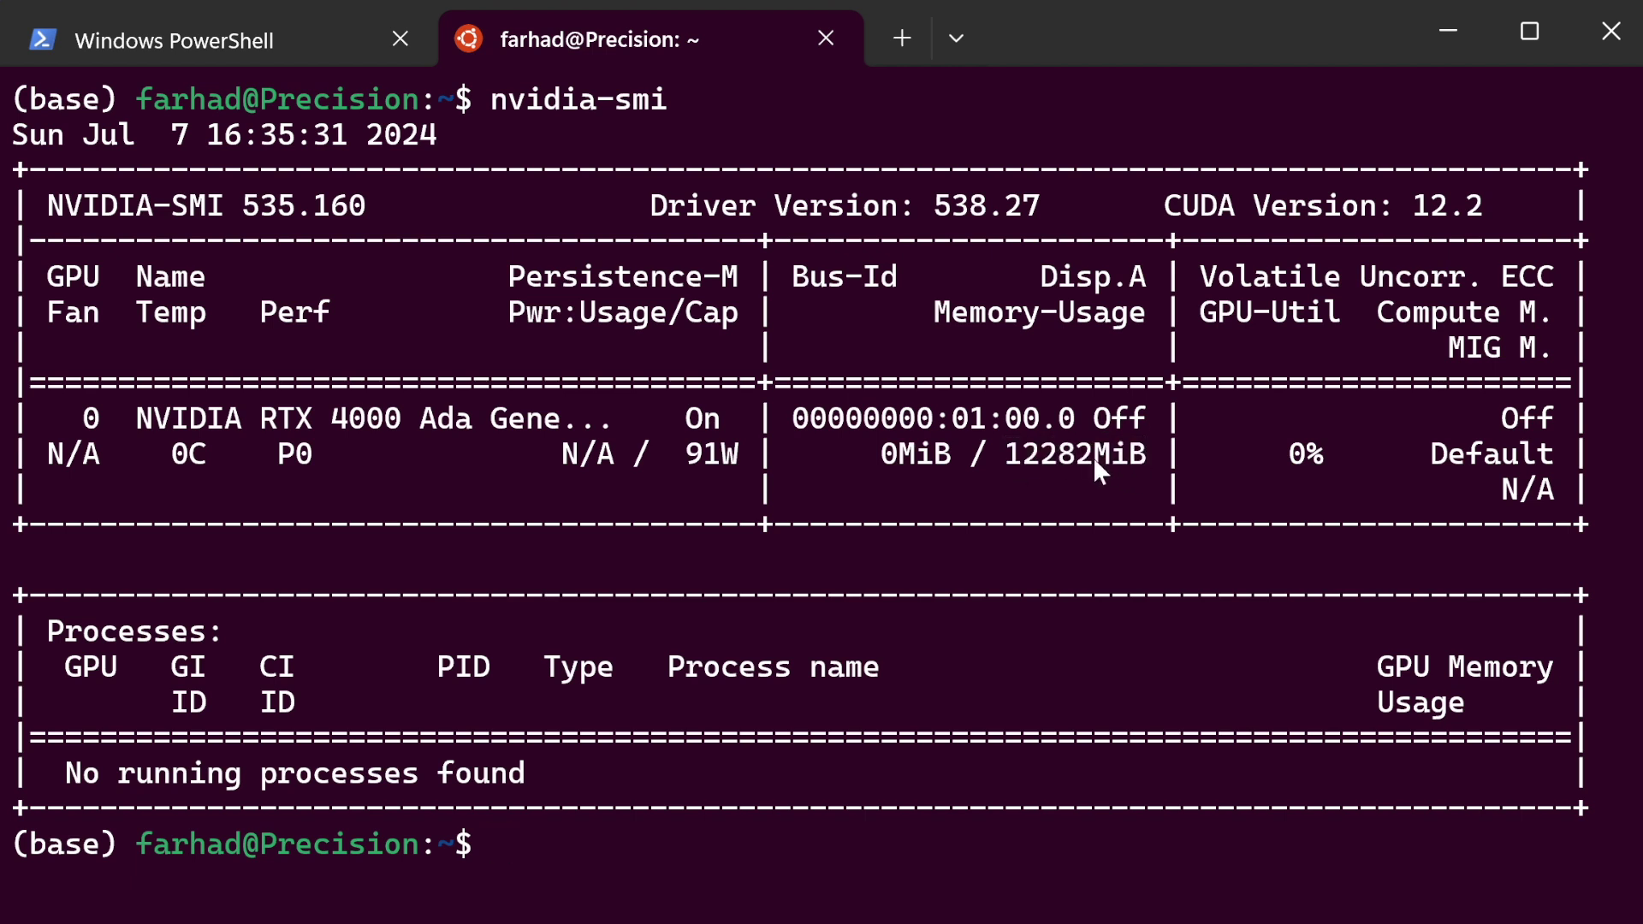
drag(1094, 465, 1146, 465)
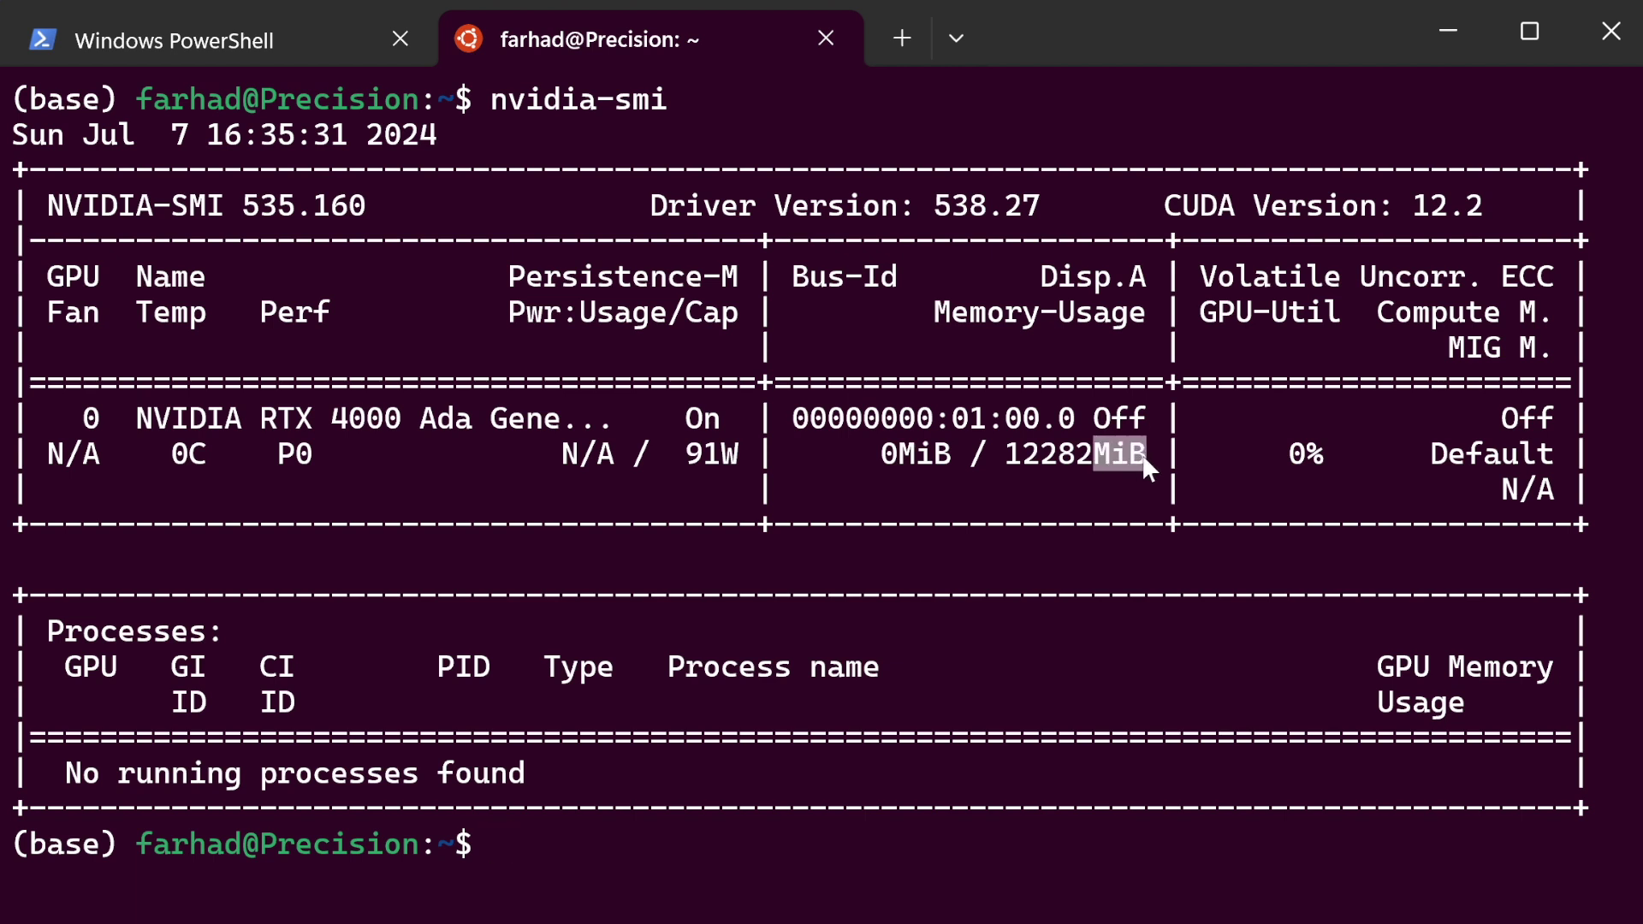